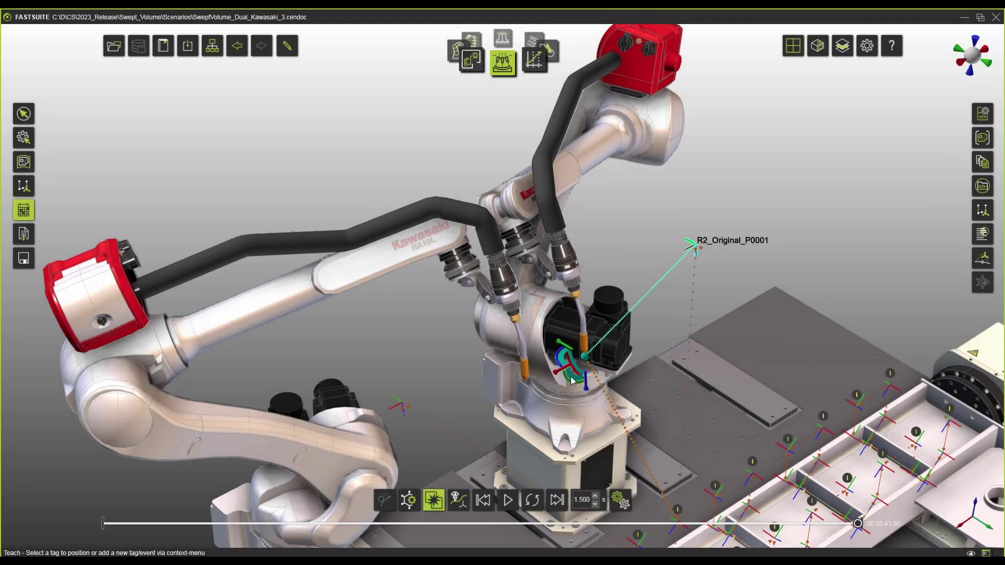
Step: Rotate the selected teach tag of the second robot with the 3D manipulator to adjust the torch orientation at the beam
drag(575, 379, 533, 405)
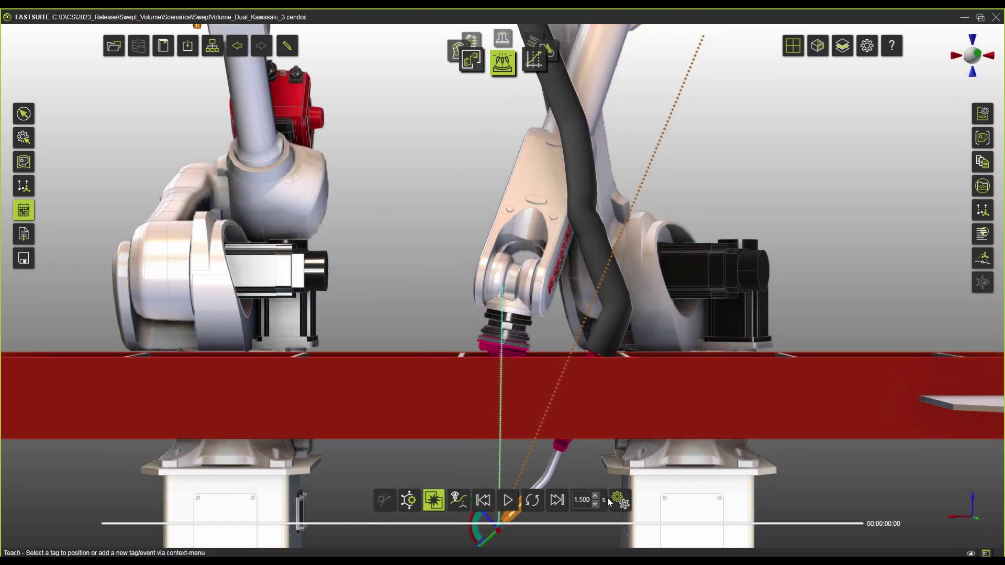
drag(482, 528, 493, 416)
scroll(551, 400, down, 3)
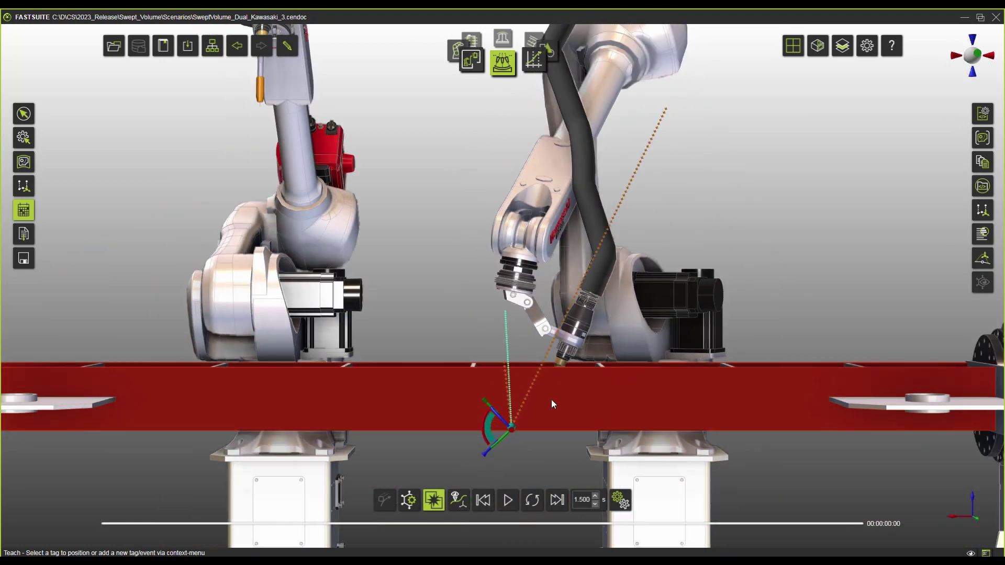
scroll(556, 397, down, 3)
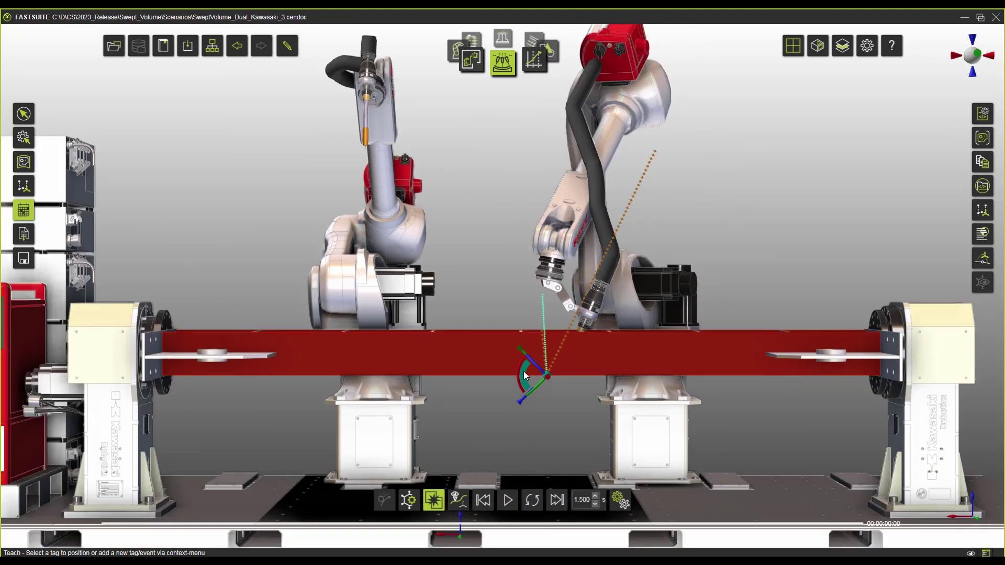
drag(523, 371, 550, 403)
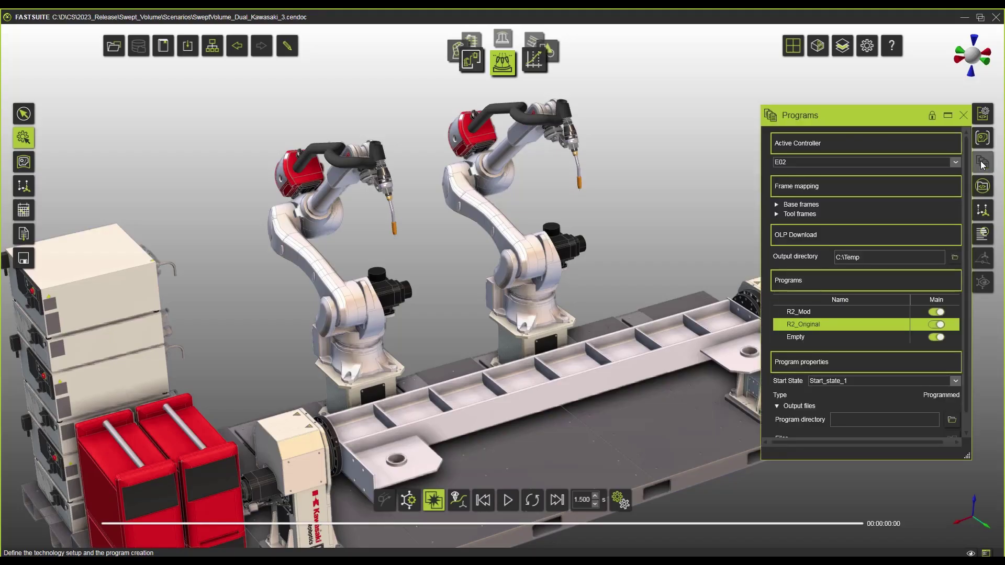
Step: Make E01 the active controller and select its R1_Mod program, closing the program settings
click(831, 162)
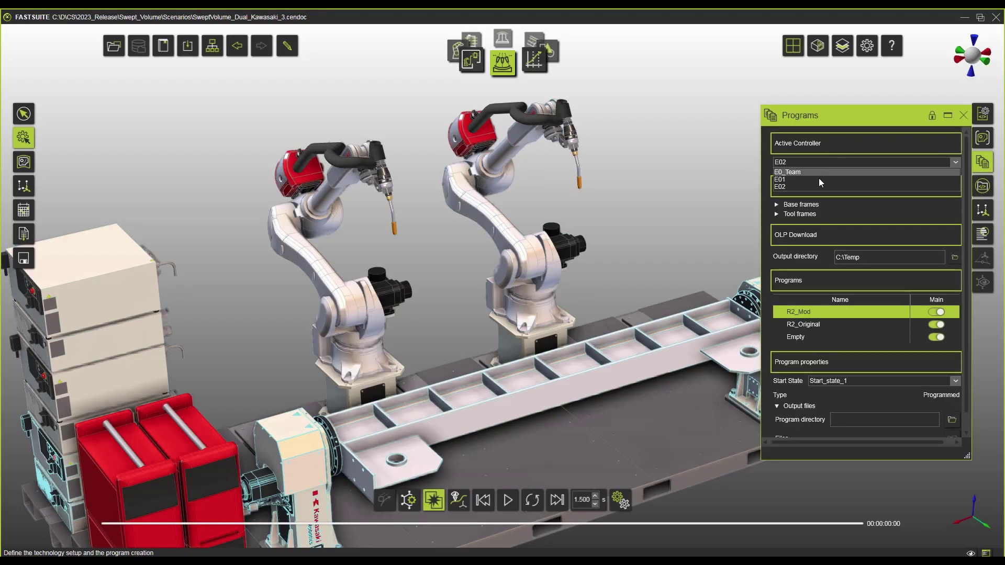
click(816, 178)
click(828, 311)
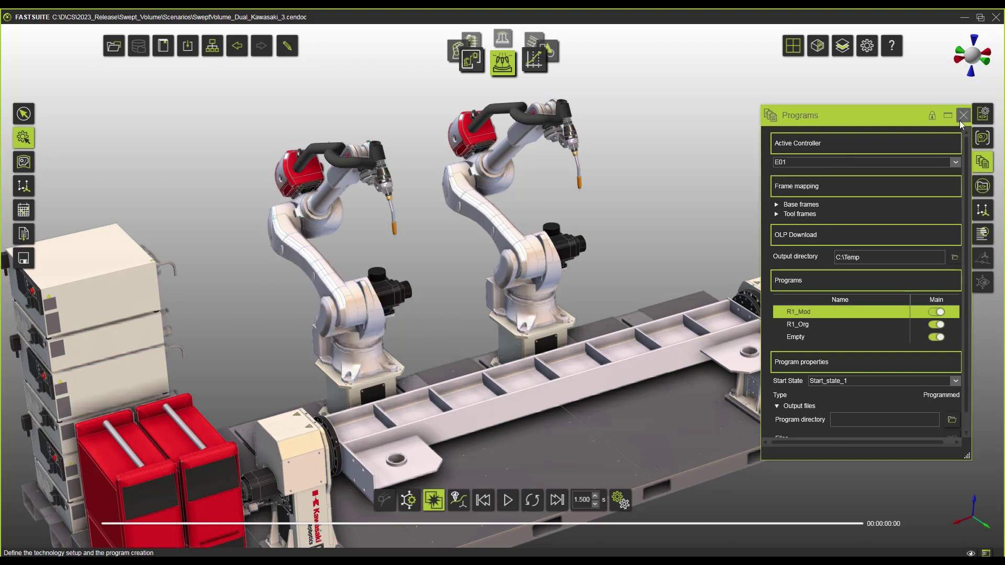
click(962, 116)
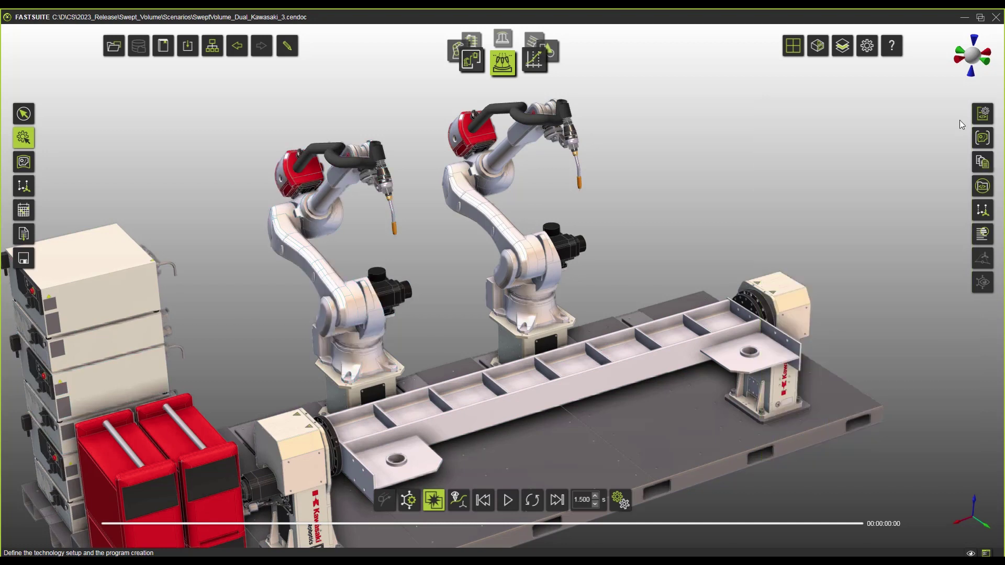
Step: Set the simulation step to 1.000 s and play the dual-robot simulation in short runs to inspect where the arms collide
click(511, 503)
click(595, 504)
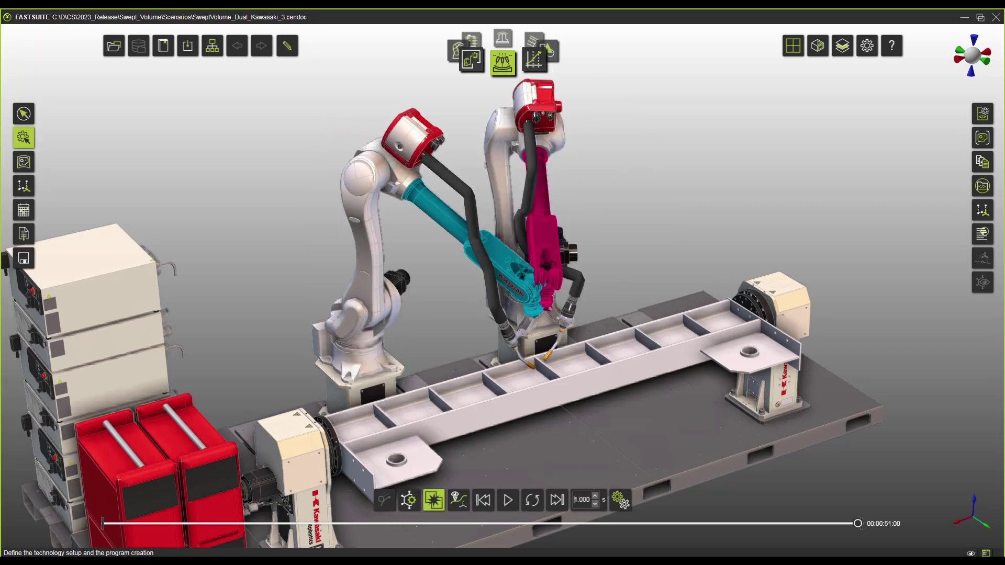
click(508, 502)
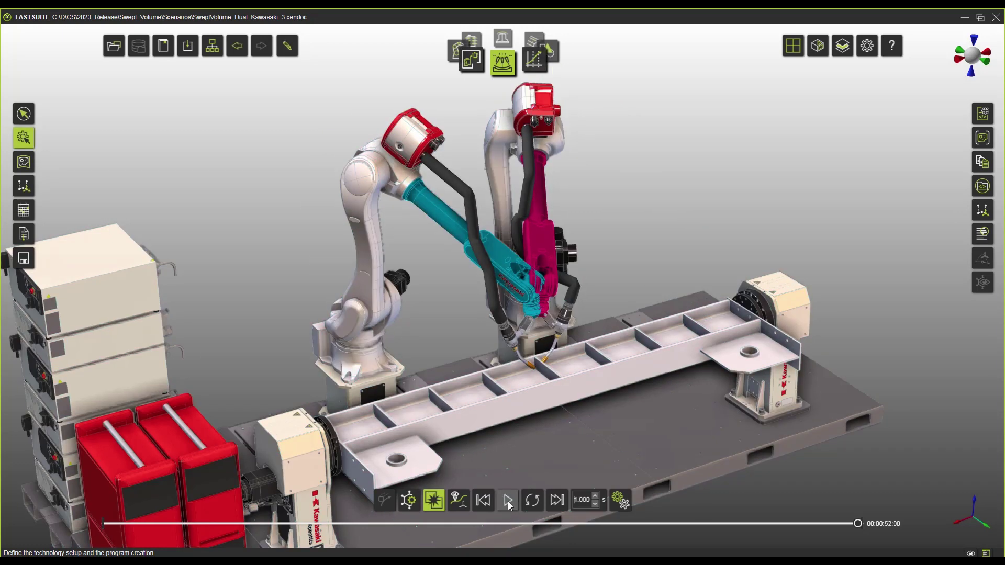
click(508, 501)
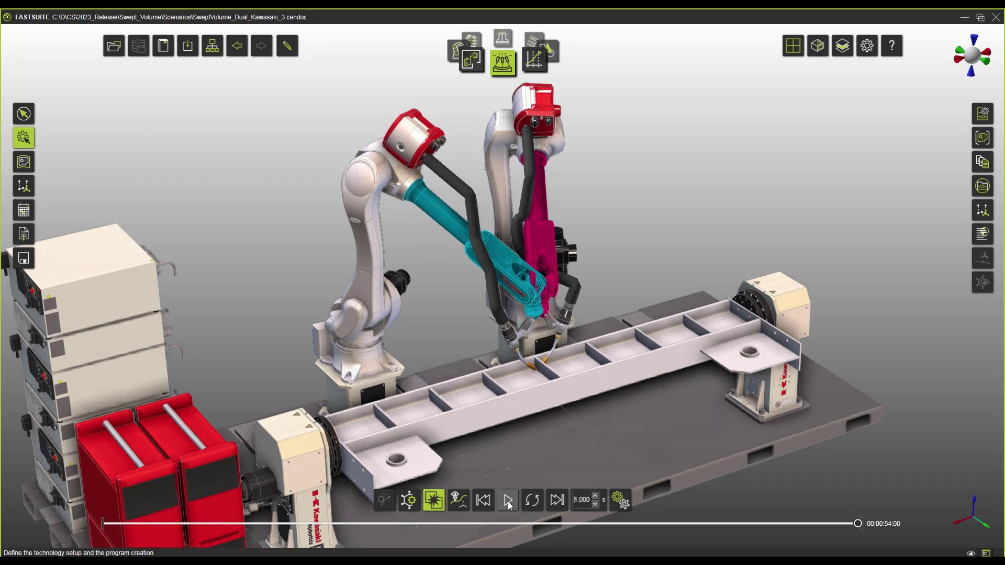
click(508, 501)
click(507, 502)
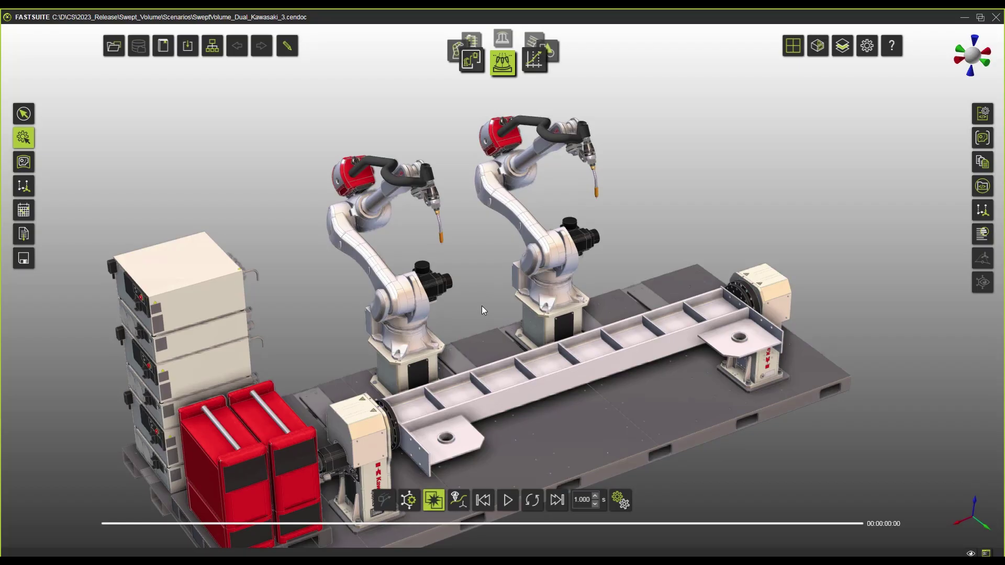
Step: Switch to swept volume mode and create a swept volume for the robot nearer the red welding units
click(285, 51)
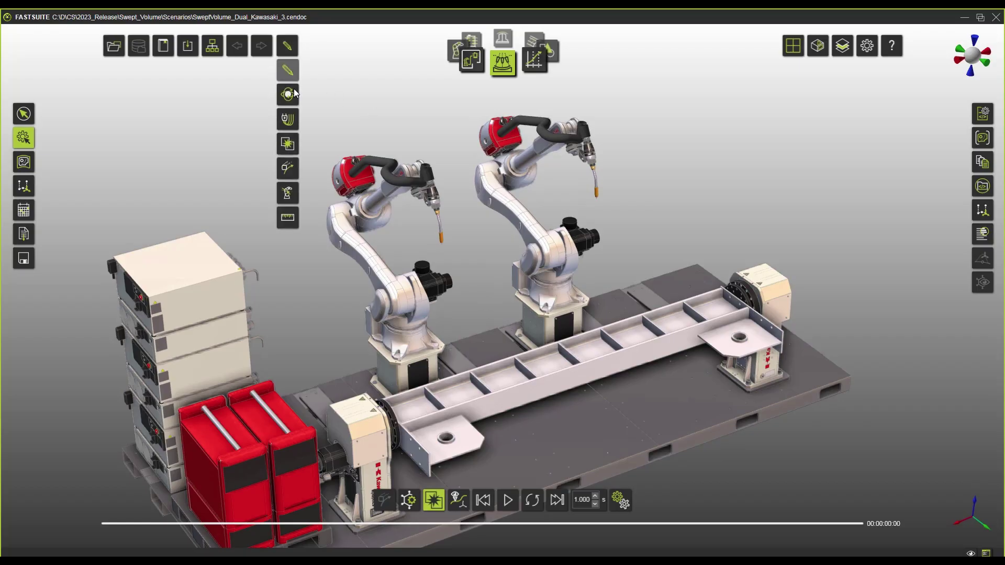
click(288, 168)
click(987, 66)
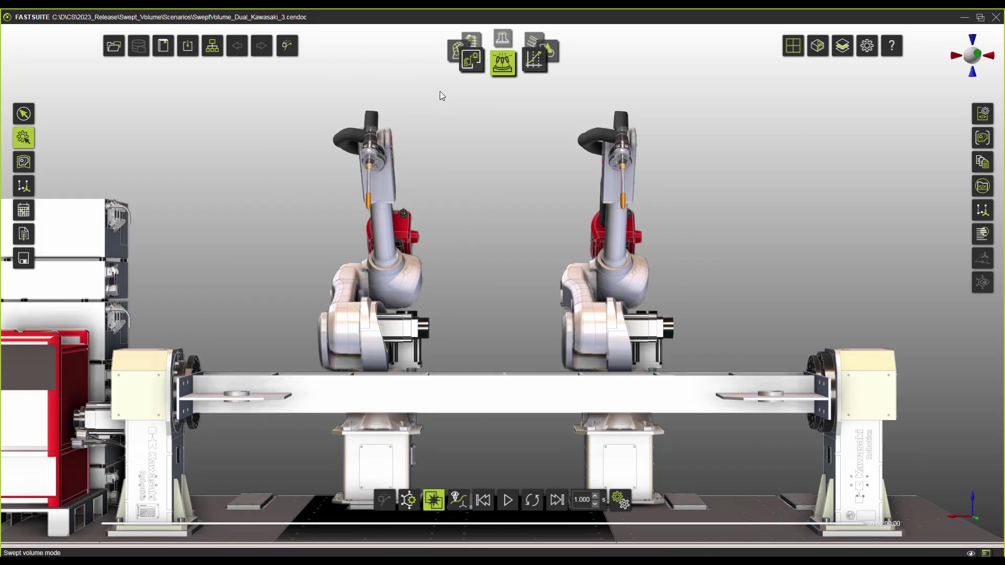
click(288, 360)
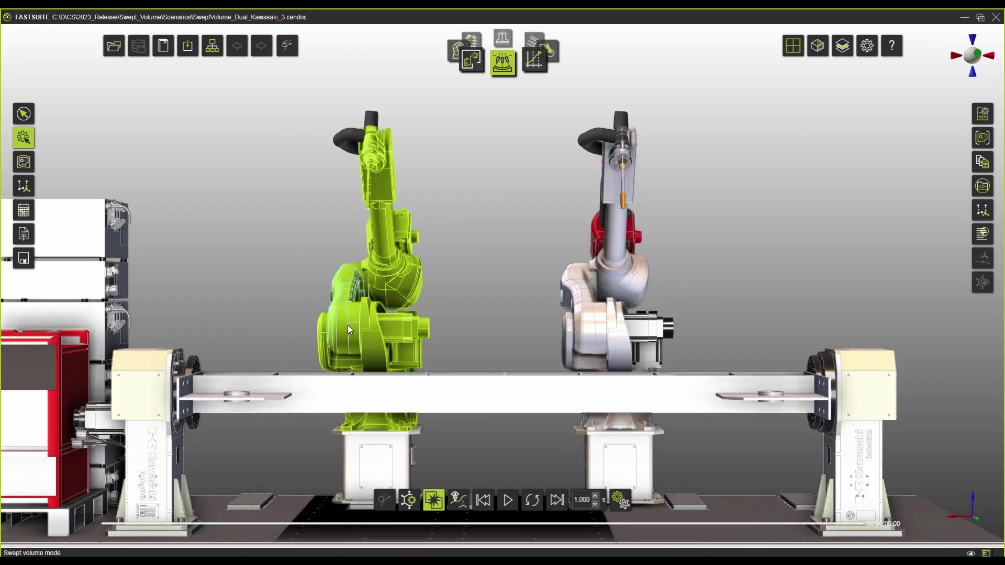
click(366, 313)
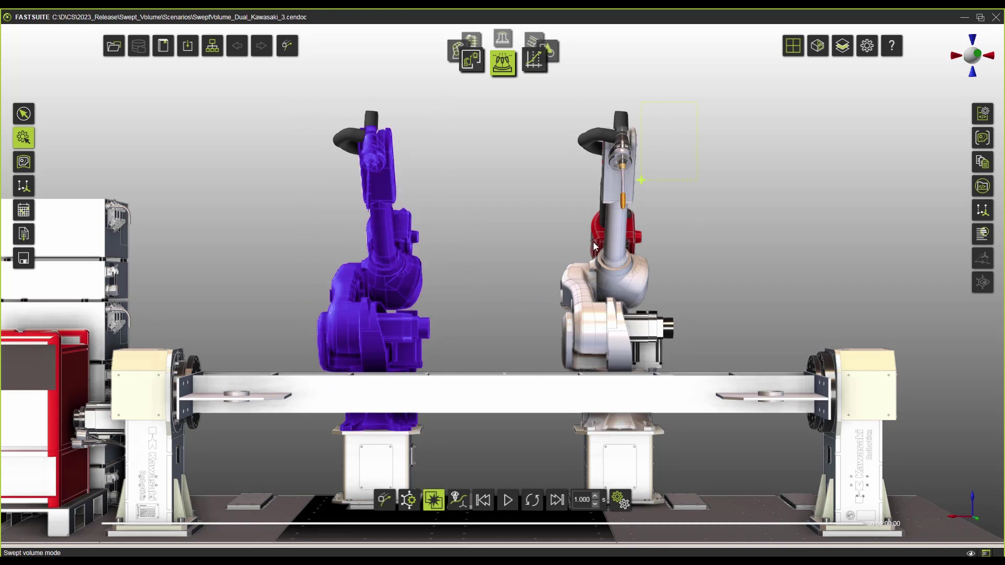
Step: Create a swept volume for the second robot and activate swept volume computation for the simulation
drag(514, 349, 513, 348)
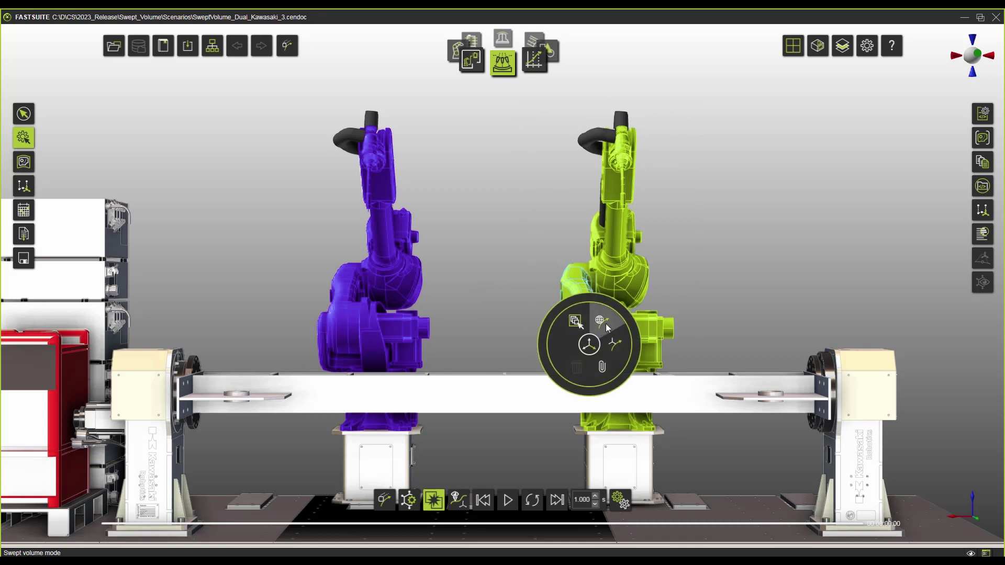
click(608, 321)
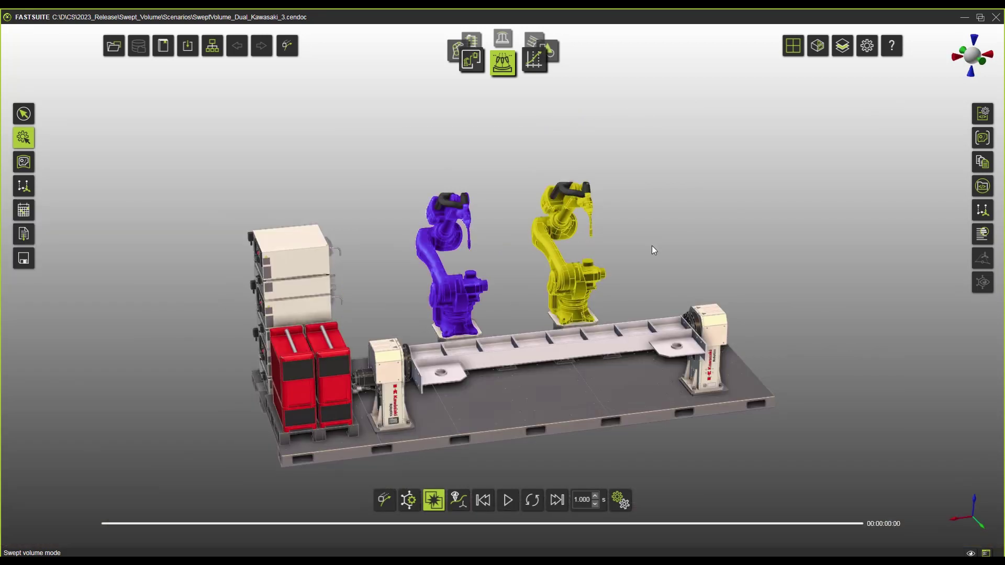
click(384, 499)
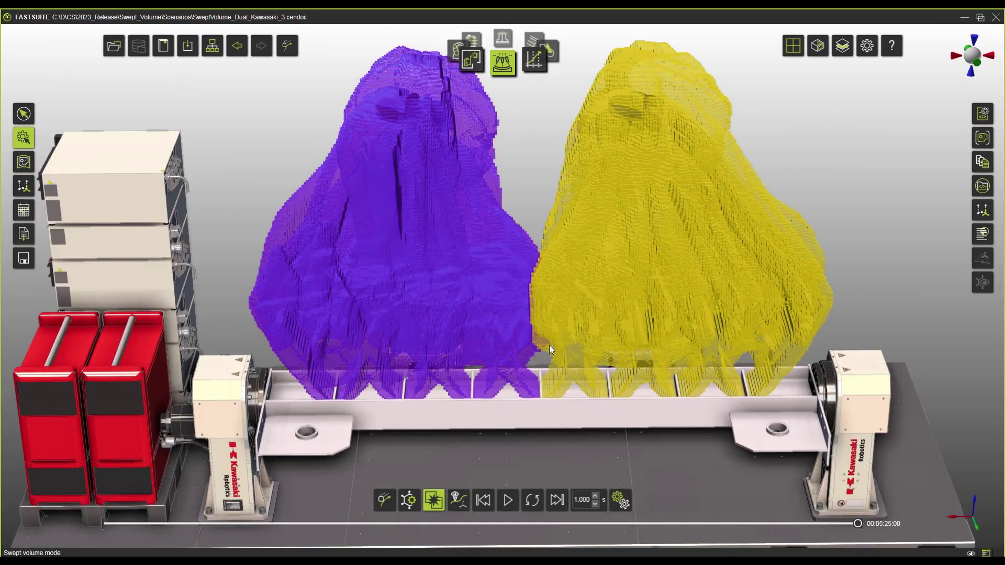
Step: Switch to collision groups mode and add a separate collision group for each of the two swept volumes
middle_drag(548, 344, 532, 363)
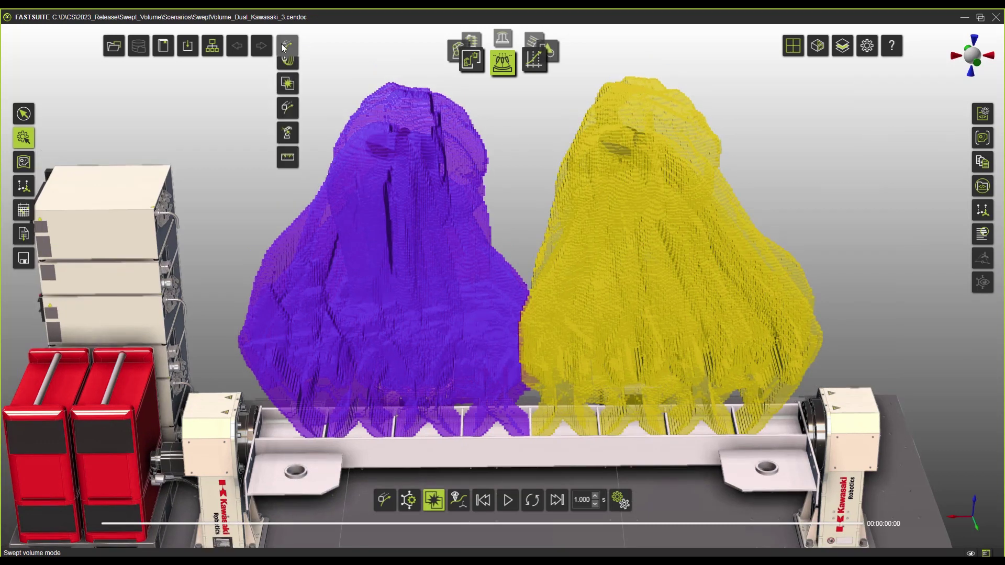
click(293, 152)
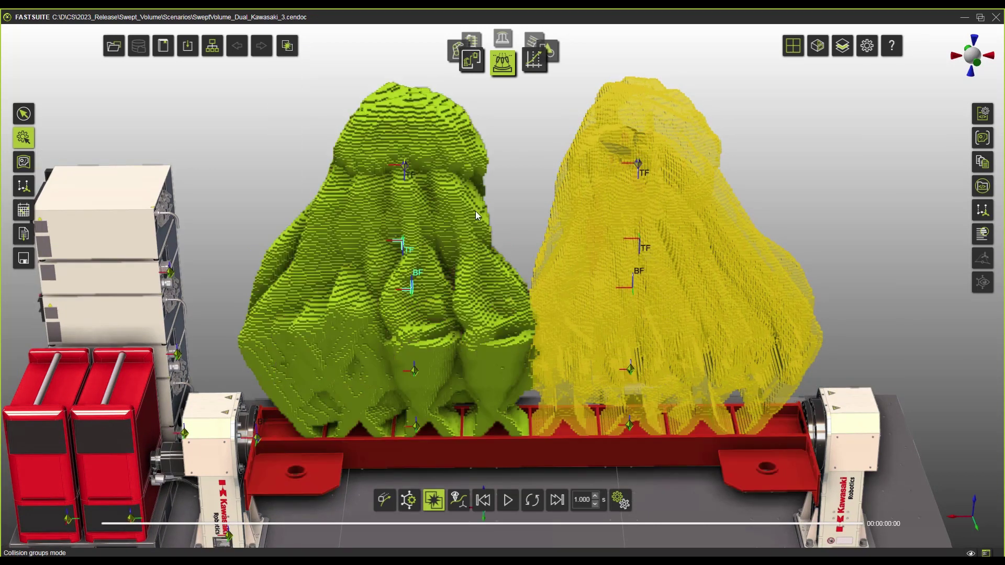
right_click(475, 211)
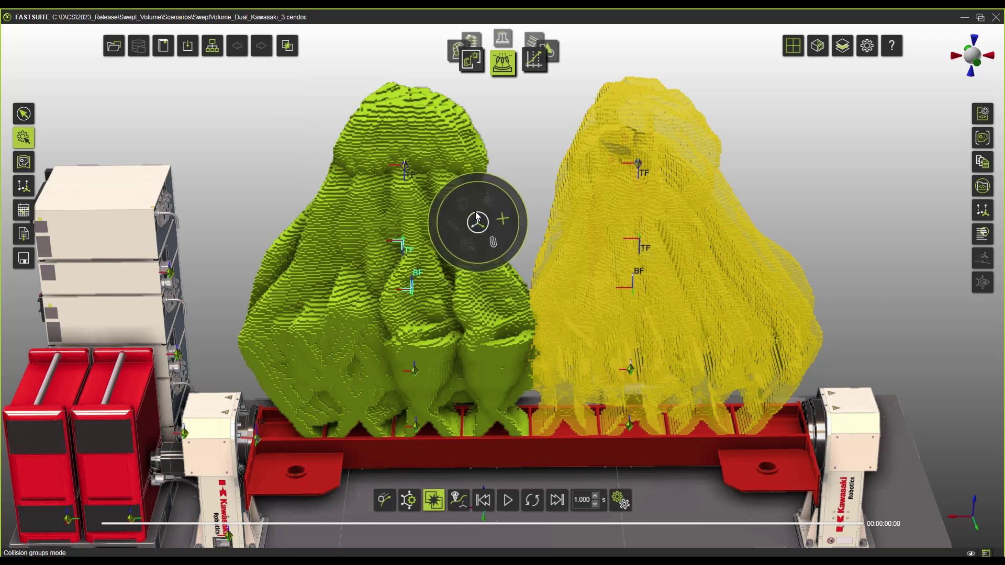
click(505, 222)
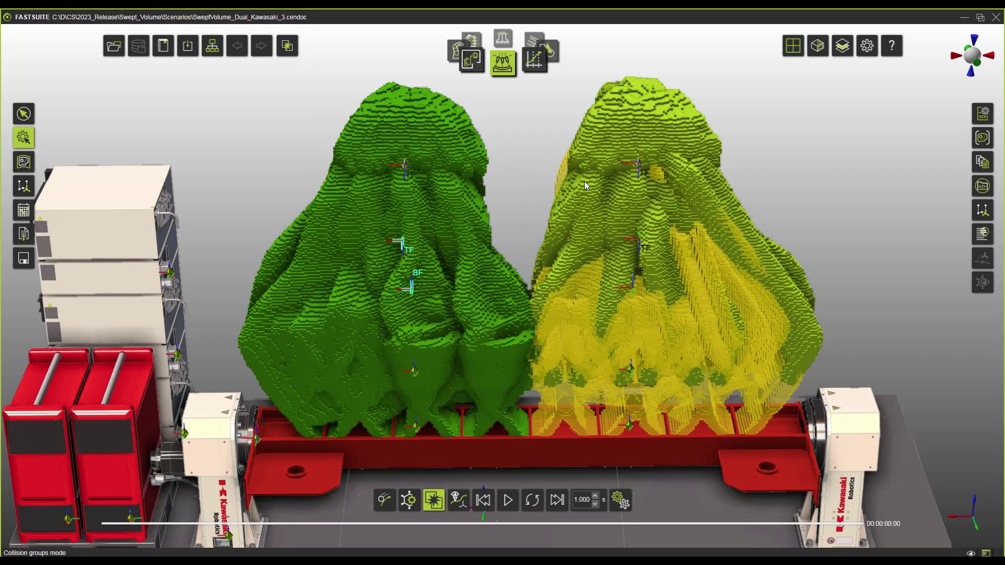
right_click(584, 181)
click(608, 192)
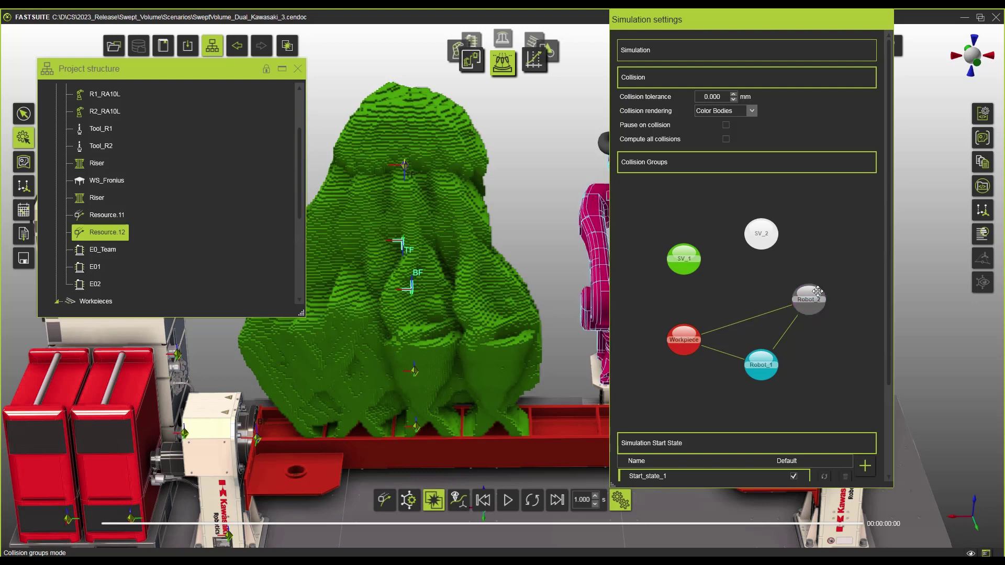
Step: Link collision group Robot_2 with SV_1 and Robot_1 with SV_2 in the simulation settings
drag(818, 291, 685, 258)
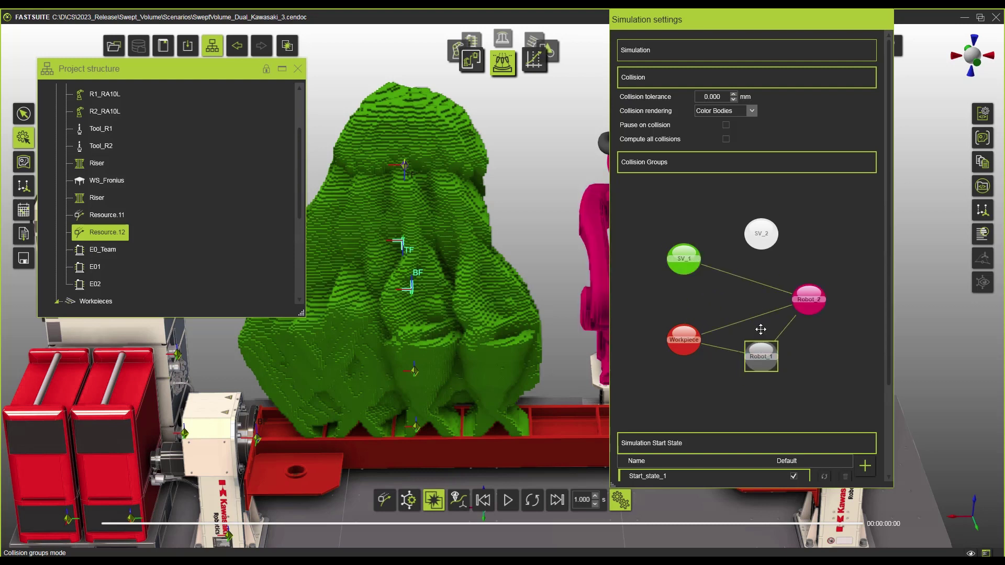
drag(760, 329, 761, 234)
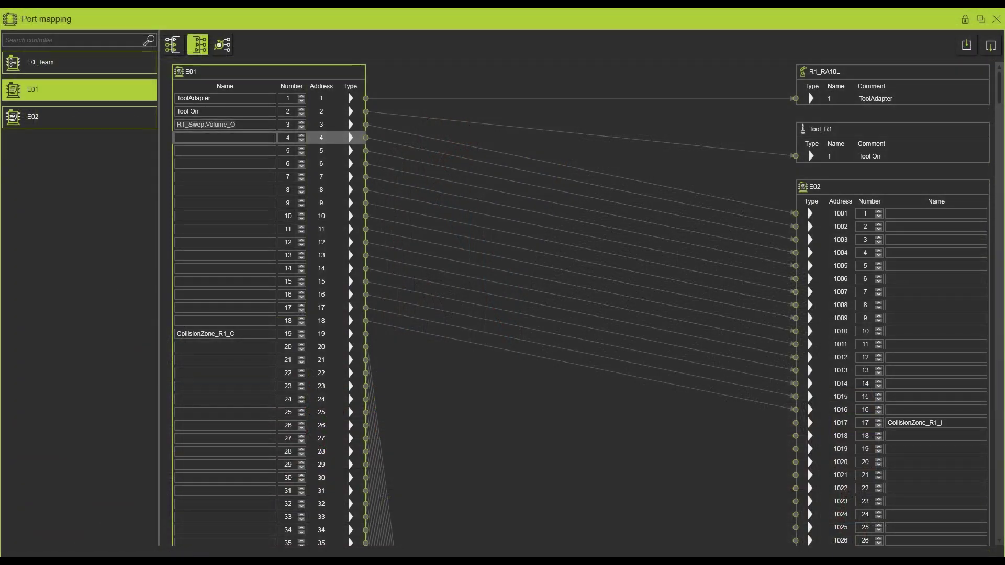
Step: Assign the R1_SweptVolume_O output of controller E01 to input 1001 of controller E02 in the port mapping
drag(225, 125, 980, 219)
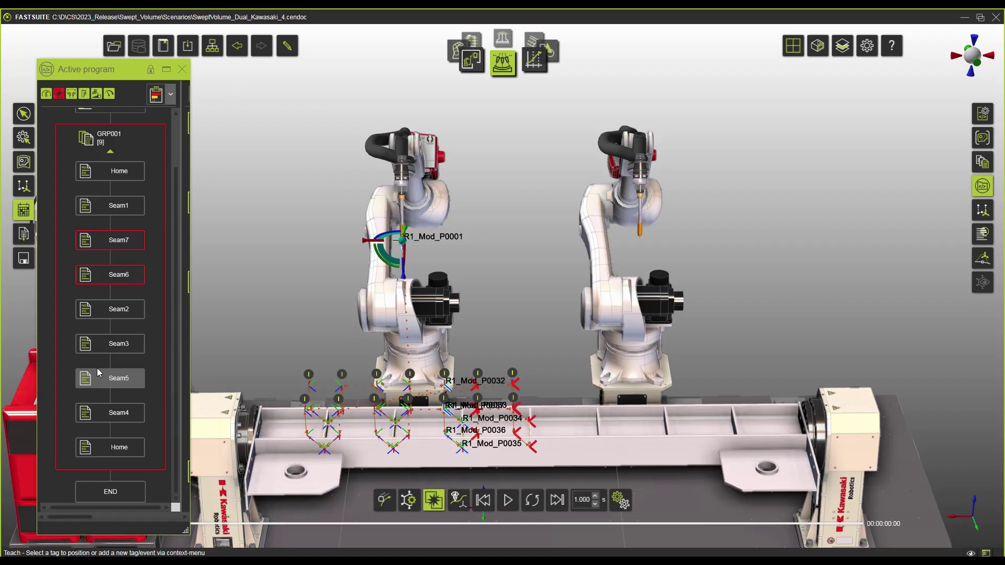
Step: Open the events of tag R1_Mod_P0008 in Seam7 and add a Before event waiting for signal R2_SweptVolume_I to be False
drag(118, 378, 123, 249)
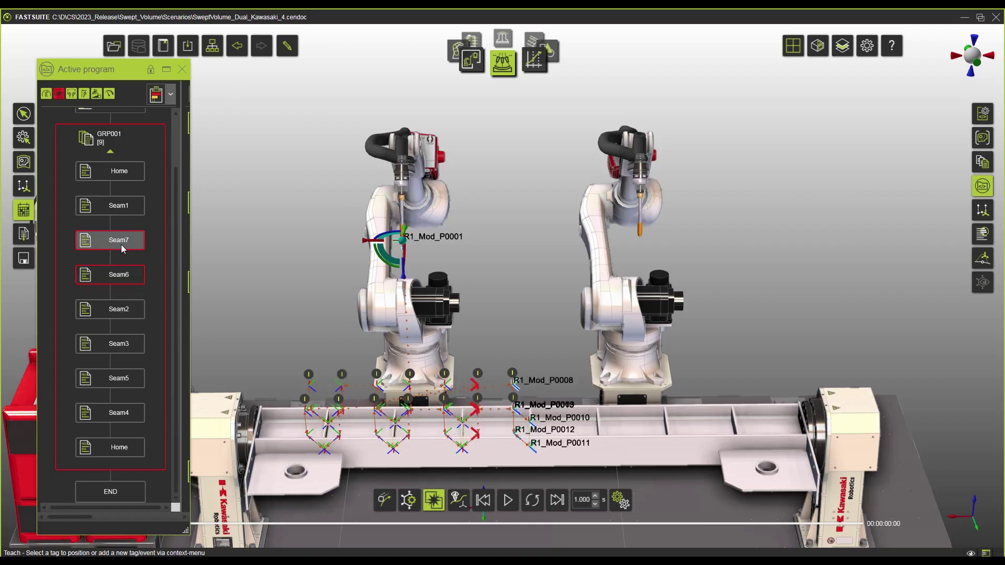
click(516, 387)
right_click(512, 400)
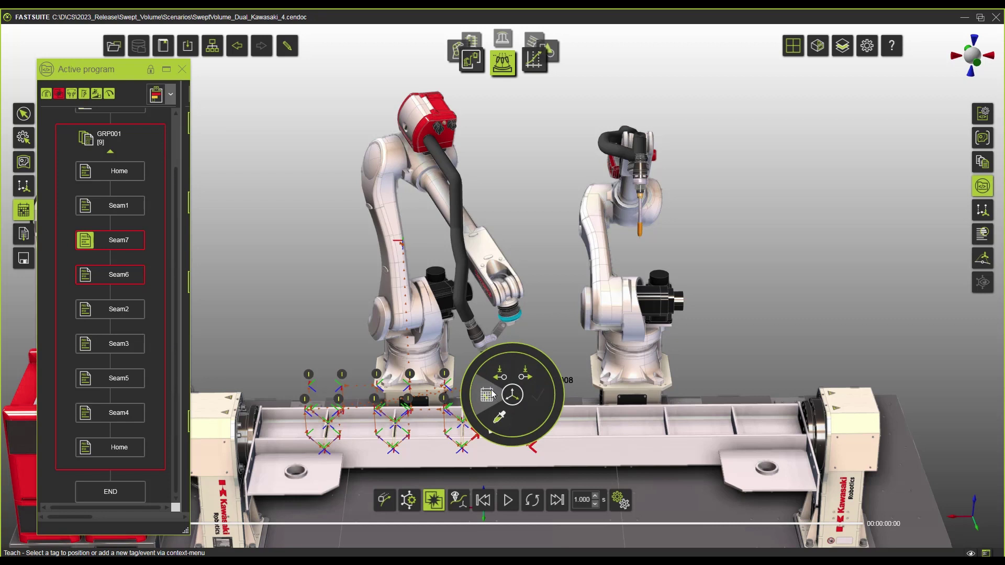
click(493, 393)
drag(122, 118, 117, 201)
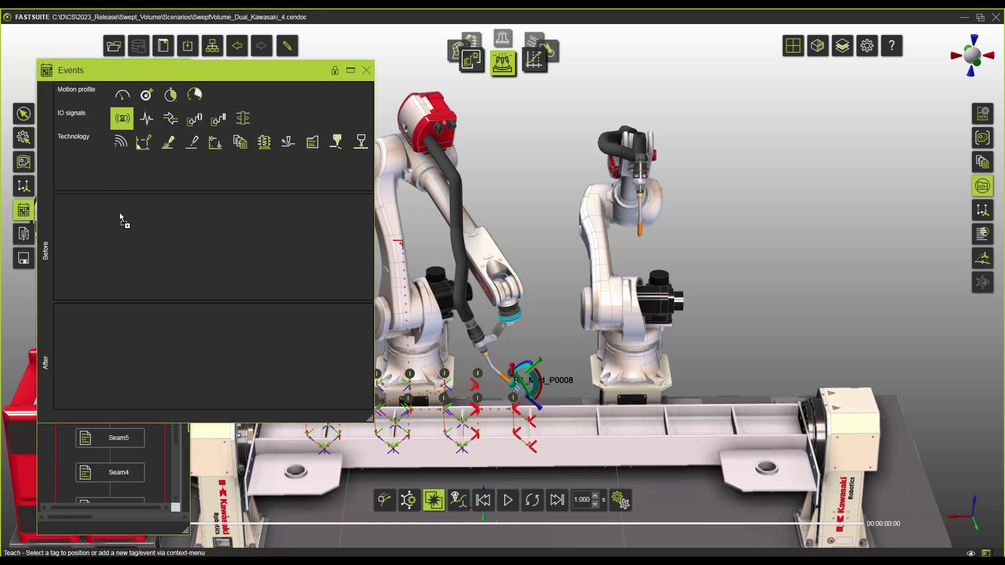
drag(119, 214, 121, 215)
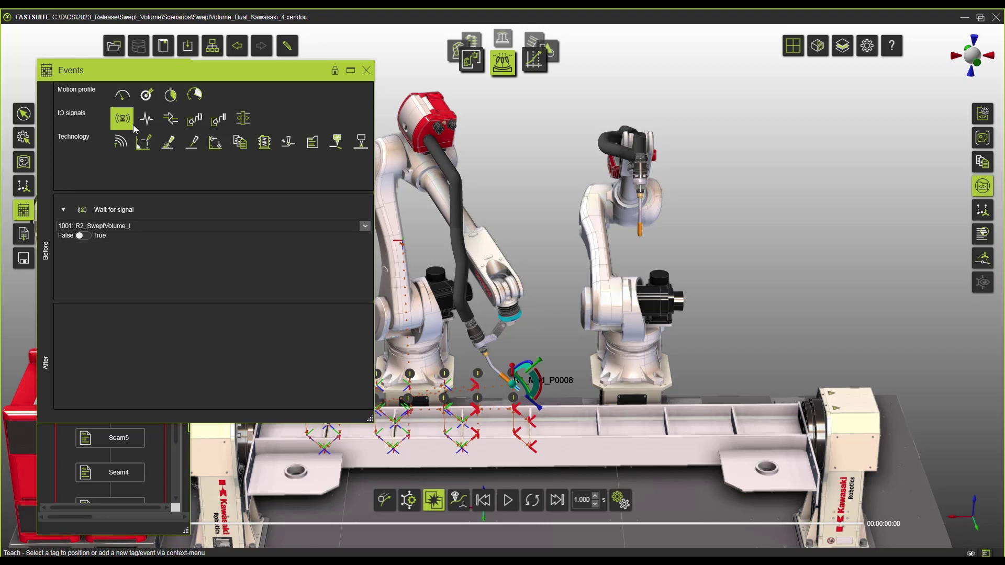
Step: Add a Set signal event before tag R1_Mod_P0008 using output R1_SweptVolume_O
drag(141, 122, 114, 265)
click(115, 273)
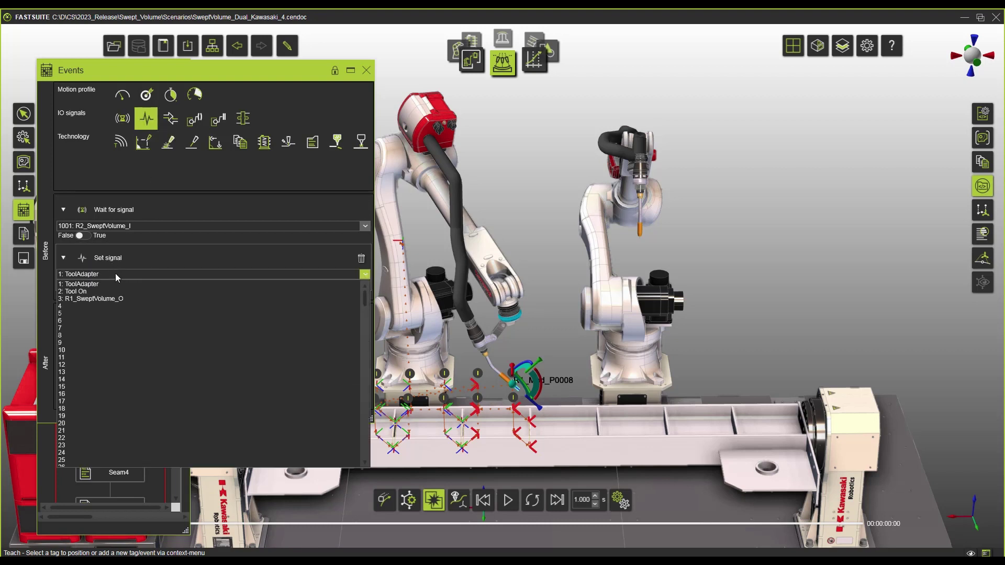
click(128, 299)
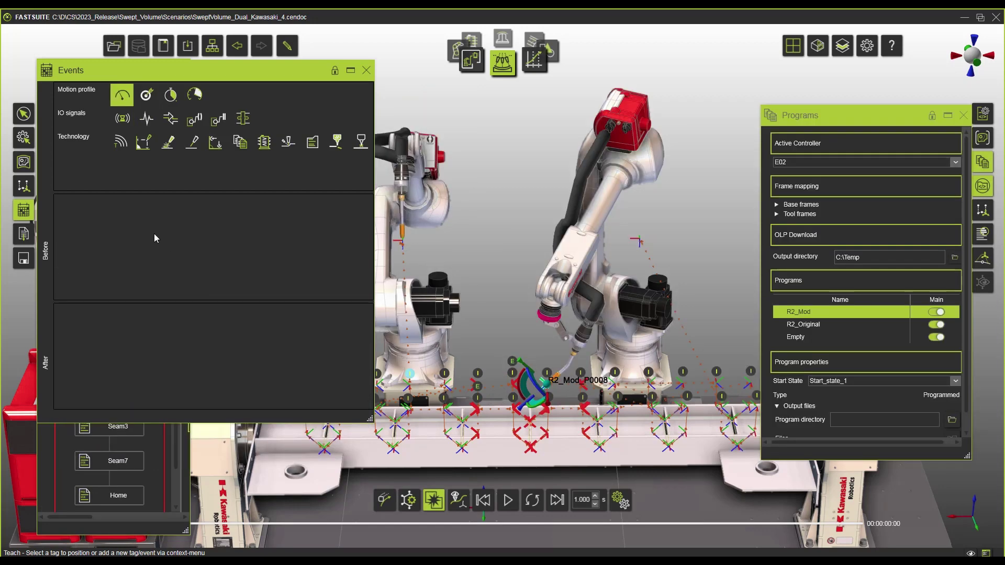
Step: Add a Wait for signal event before tag R2_Mod_P0008 using input R1_SweptVolume_I
drag(122, 118, 122, 226)
click(122, 226)
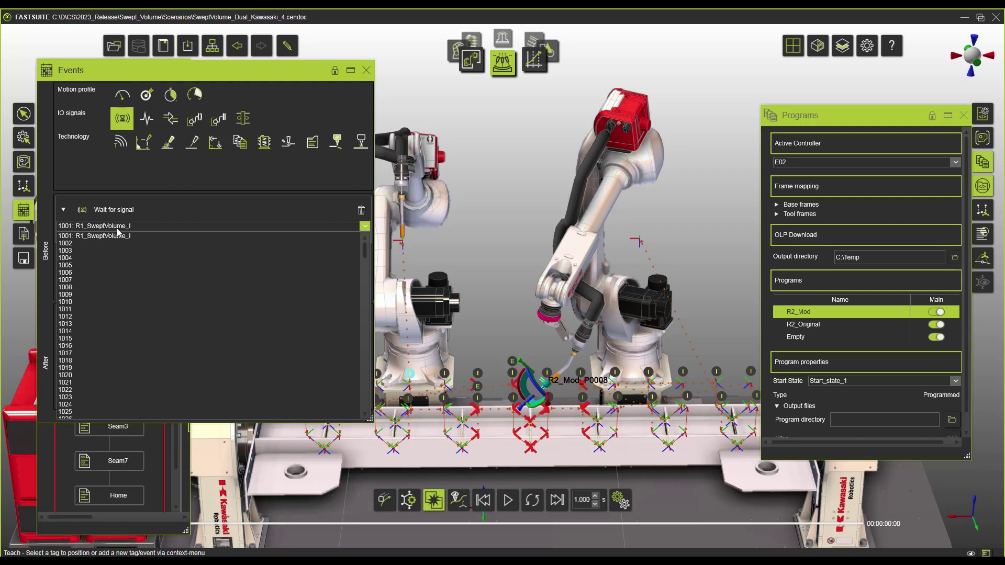